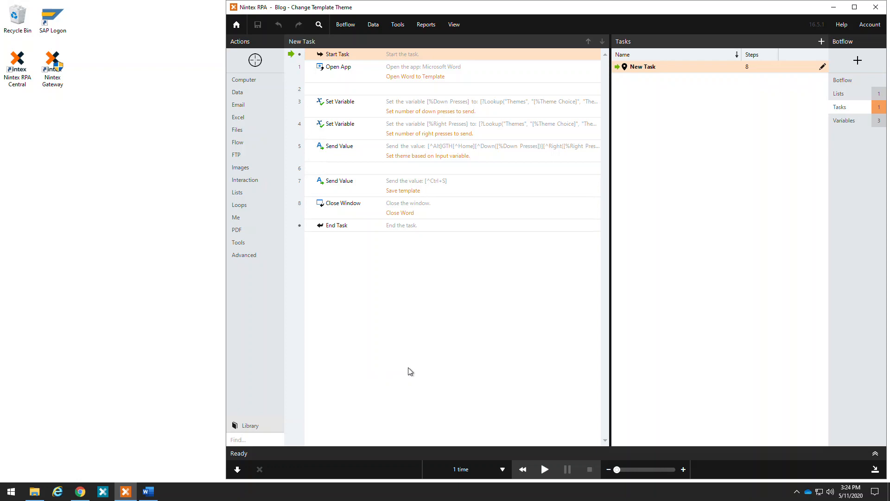
# Execute the botflow one action at a time through Open App, and make the opened Word document window taller.
pyautogui.click(237, 470)
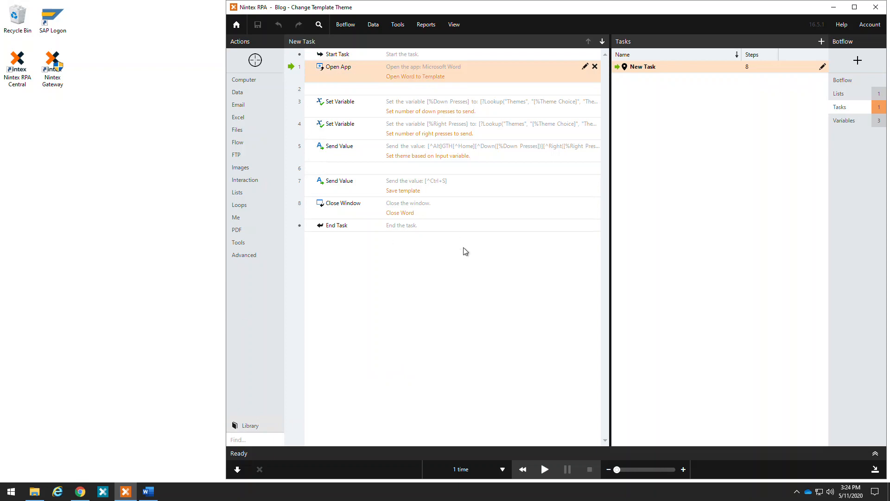
pyautogui.click(237, 469)
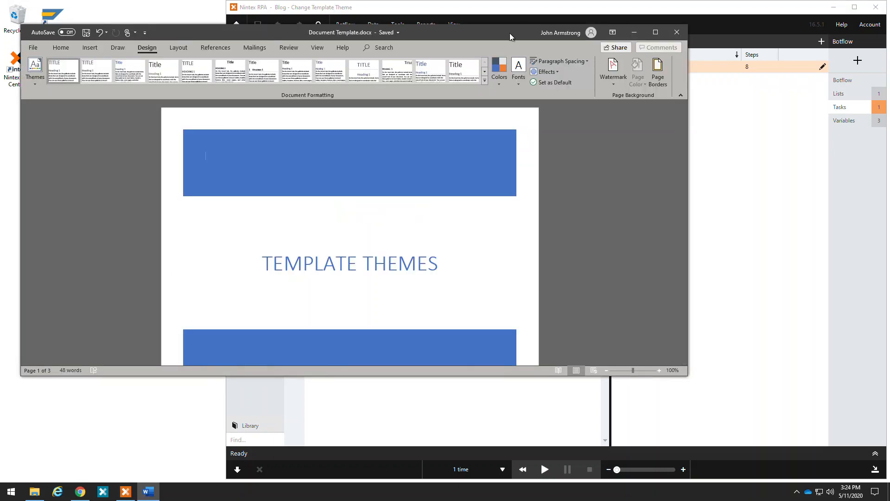
pyautogui.moveTo(510, 33); pyautogui.dragTo(500, 33)
pyautogui.click(814, 277)
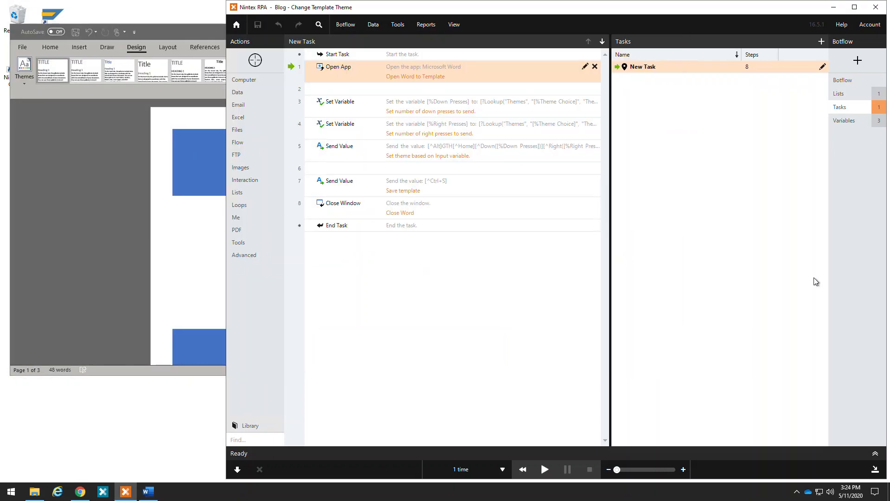
pyautogui.click(200, 34)
pyautogui.moveTo(180, 374); pyautogui.dragTo(180, 440)
# Browse the gallery of document themes in Word and preview the Retrospect theme on the template.
pyautogui.click(24, 70)
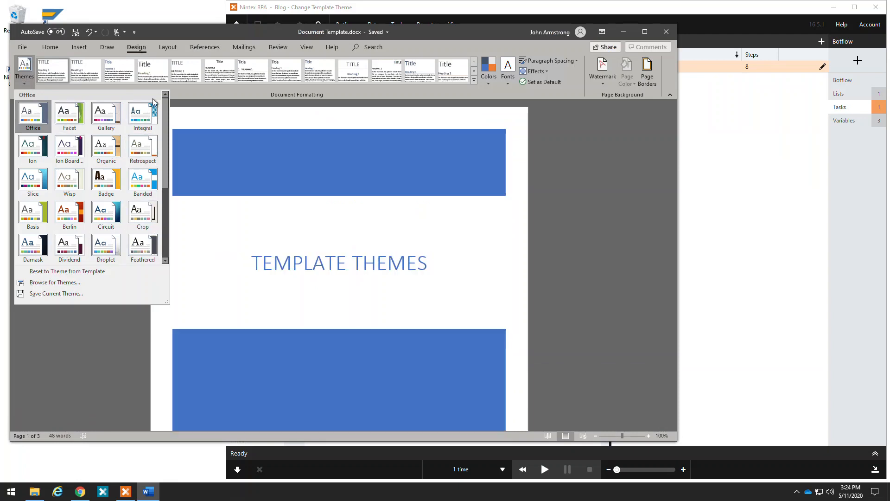
pyautogui.moveTo(166, 110); pyautogui.dragTo(166, 169)
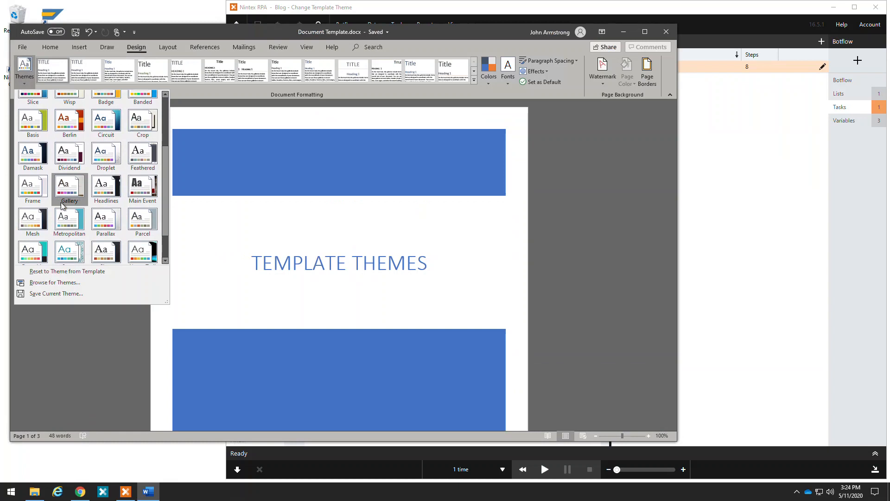
pyautogui.scroll(3, 96, 182)
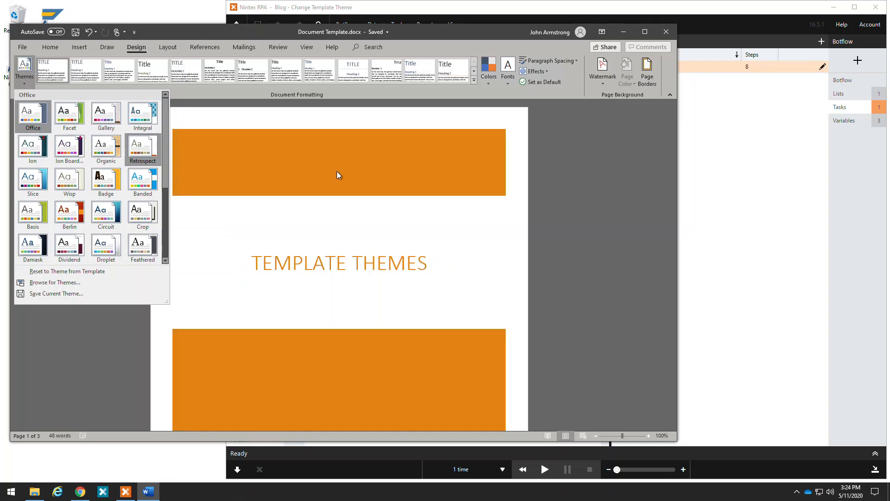
pyautogui.scroll(-2, 503, 269)
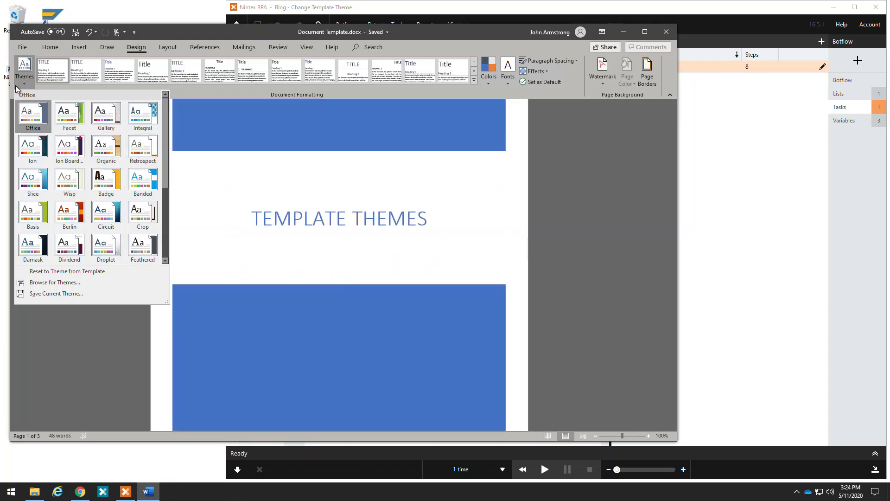
pyautogui.click(30, 70)
# Examine the Table of Contents and Introduction pages of the template along with the available heading styles.
pyautogui.scroll(-1, 440, 246)
pyautogui.scroll(-6, 440, 245)
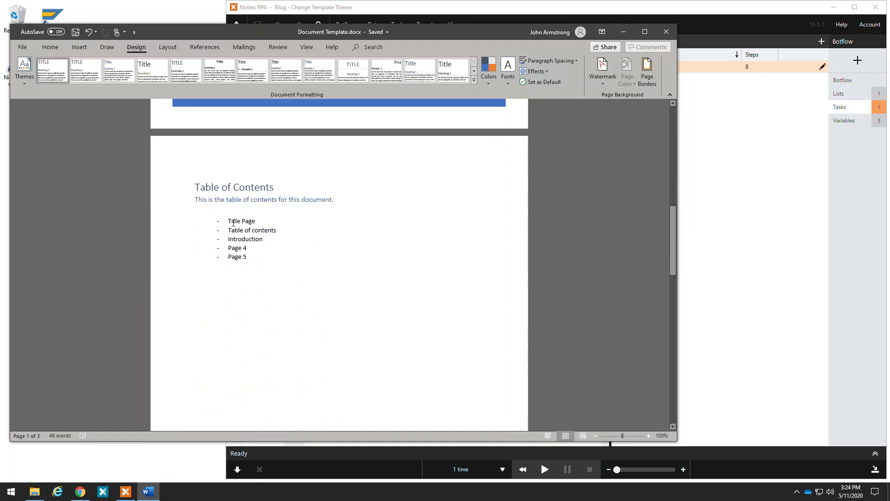
pyautogui.click(50, 47)
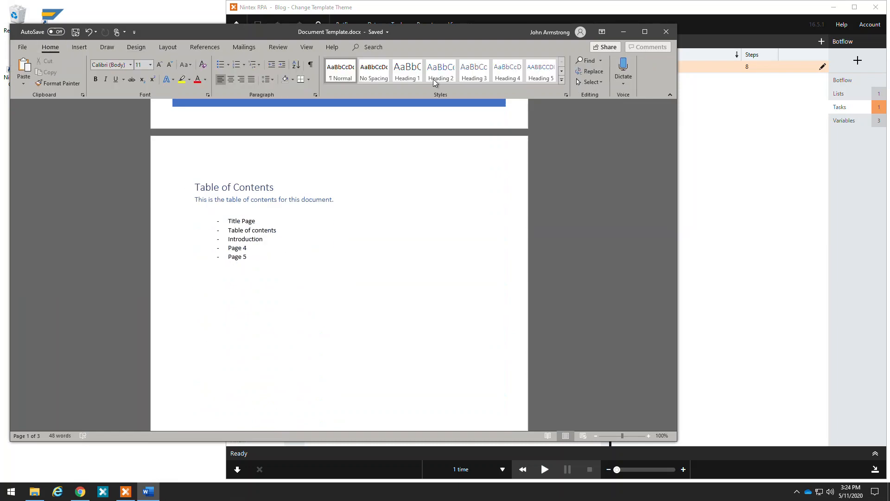
pyautogui.scroll(-15, 275, 253)
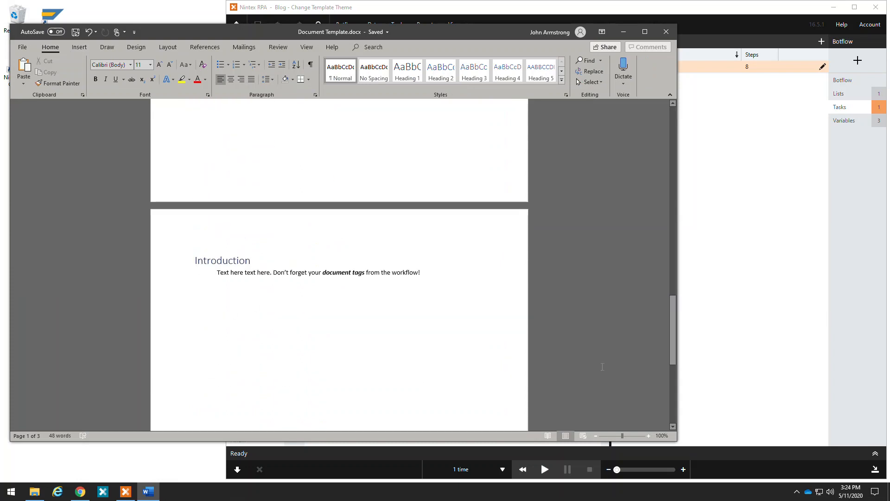
pyautogui.scroll(-3, 602, 367)
pyautogui.moveTo(672, 342); pyautogui.dragTo(667, 116)
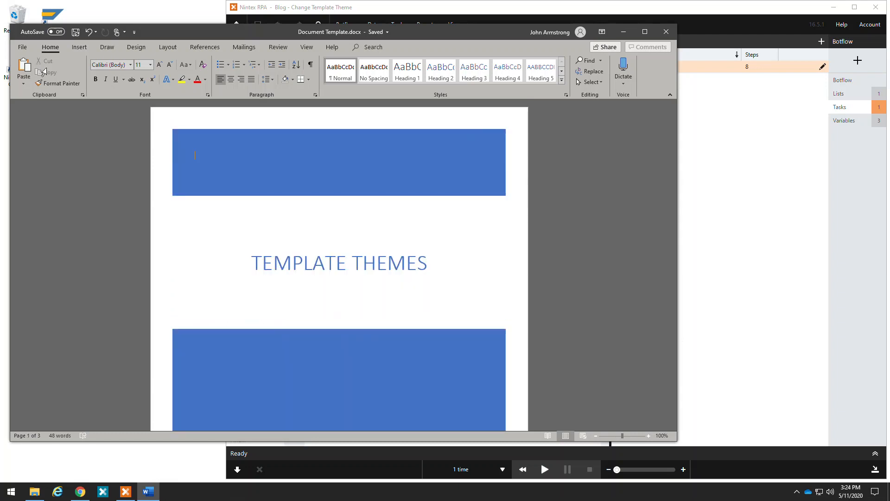
# Apply the Badge theme to the document and review how it affects each page.
pyautogui.click(137, 47)
pyautogui.click(18, 85)
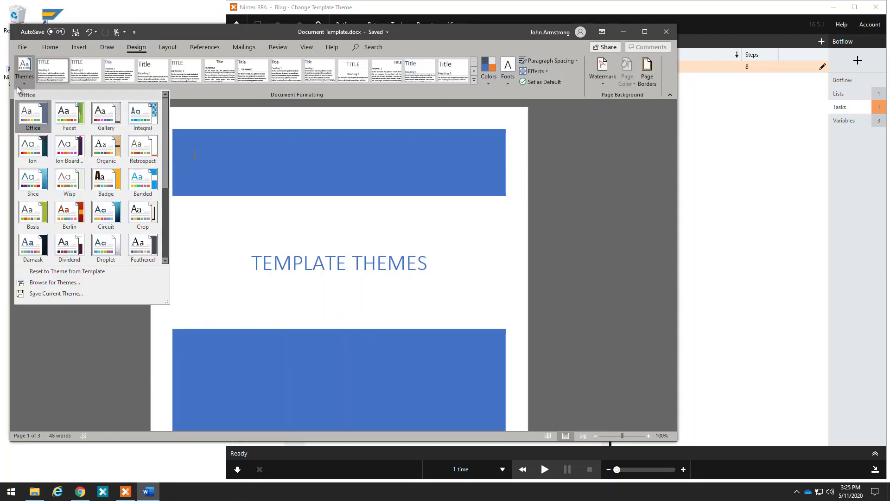
pyautogui.click(101, 185)
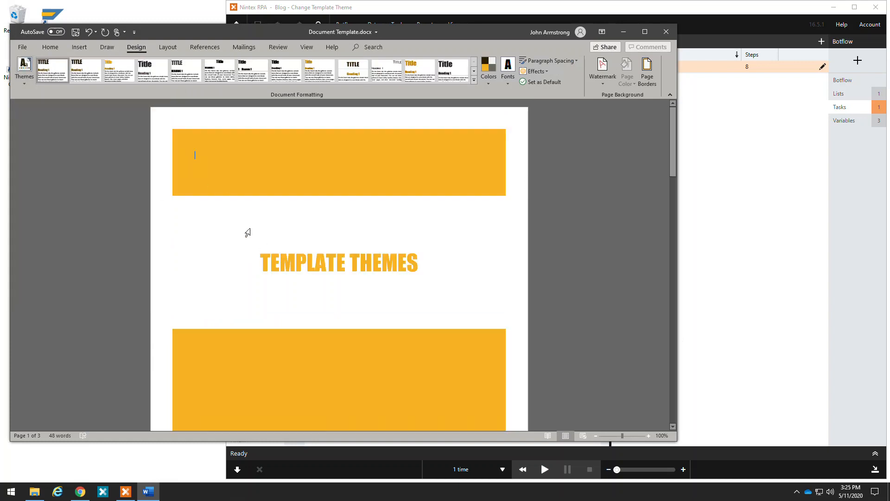
pyautogui.moveTo(671, 114); pyautogui.dragTo(672, 222)
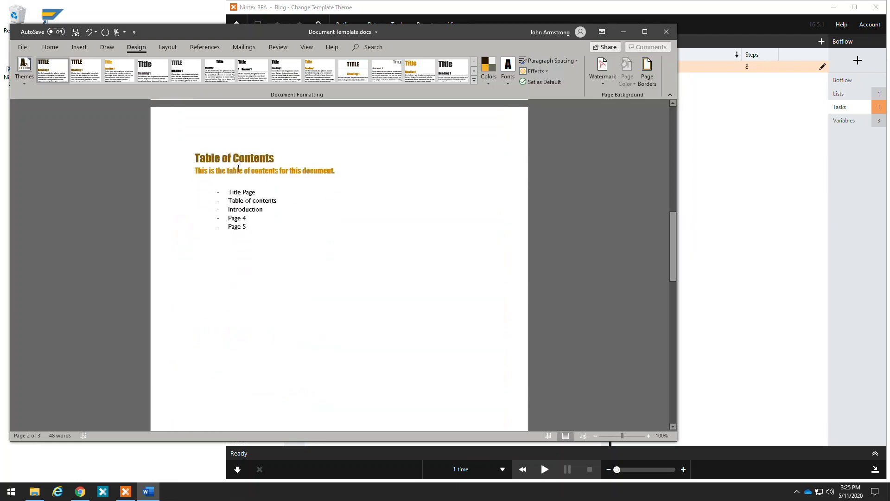
pyautogui.moveTo(675, 219); pyautogui.dragTo(685, 305)
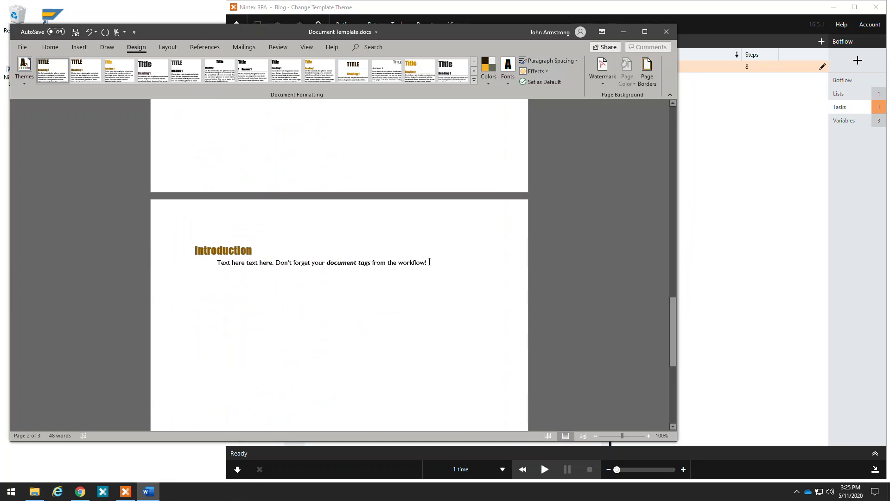
pyautogui.moveTo(682, 304); pyautogui.dragTo(677, 112)
# Switch the document from the Badge theme back to the Office theme.
pyautogui.click(24, 70)
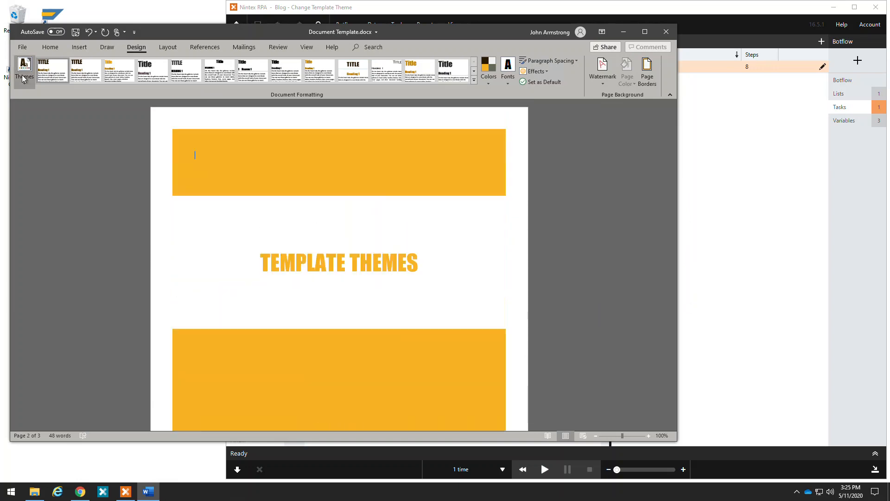
pyautogui.click(27, 122)
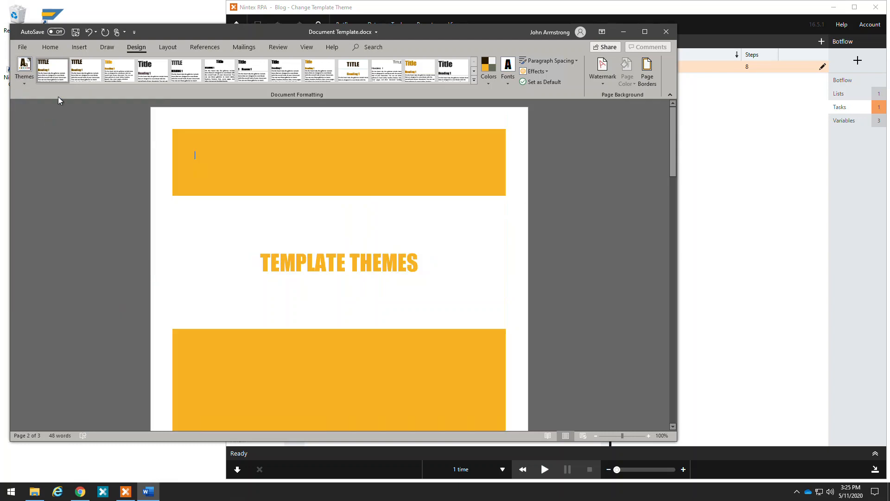
# Switch to Nintex RPA and examine the theme names and arrow press counts in the Themes list, leaving it unedited.
pyautogui.click(751, 285)
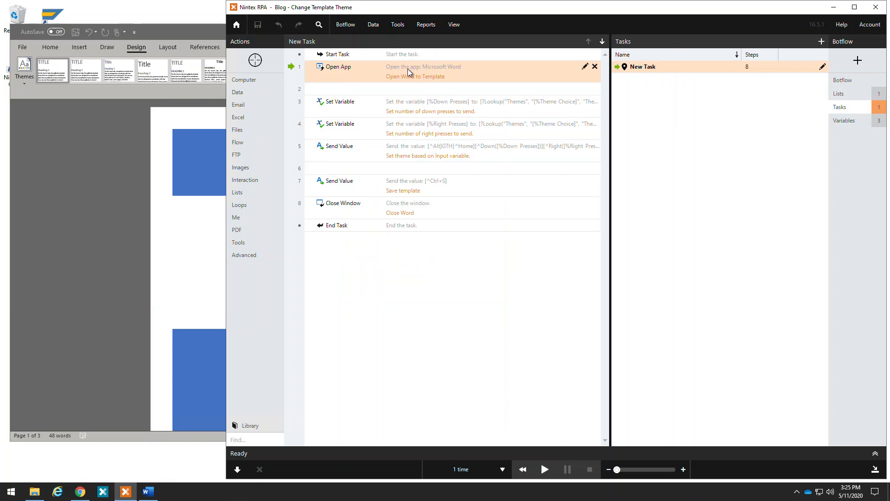
pyautogui.click(839, 93)
pyautogui.click(812, 66)
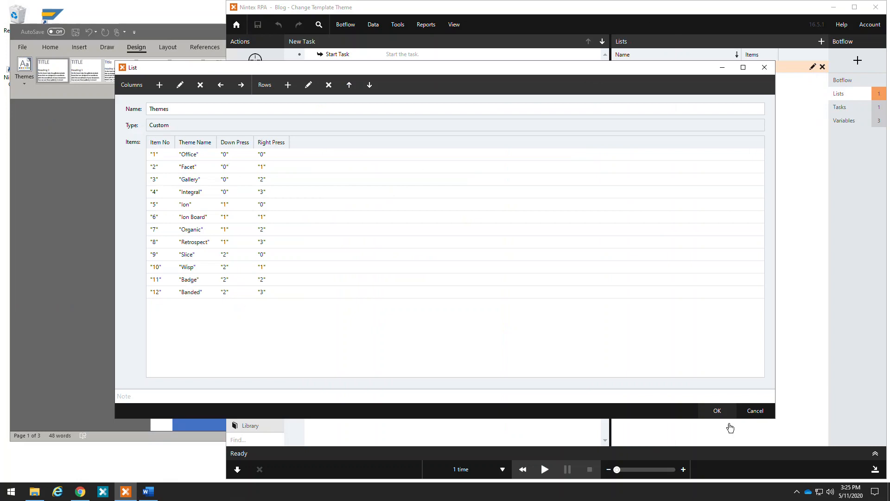
pyautogui.click(755, 411)
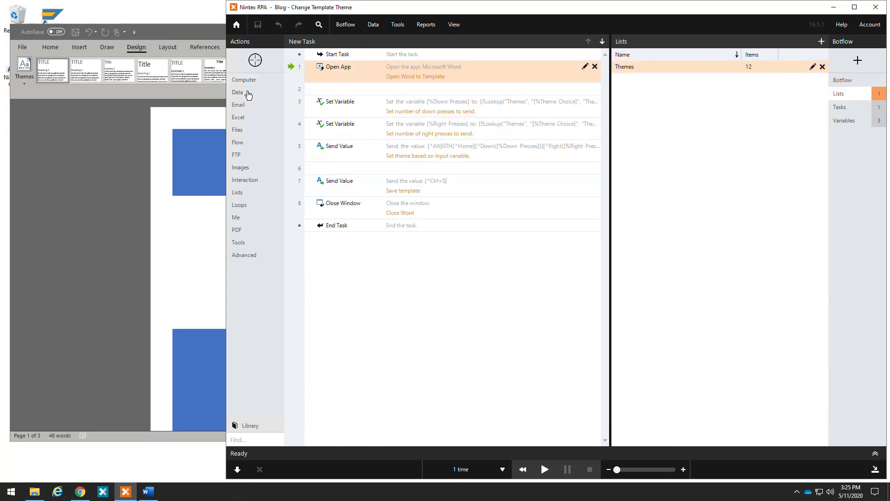
# Switch to Word and apply the Berlin theme to the template document.
pyautogui.click(188, 35)
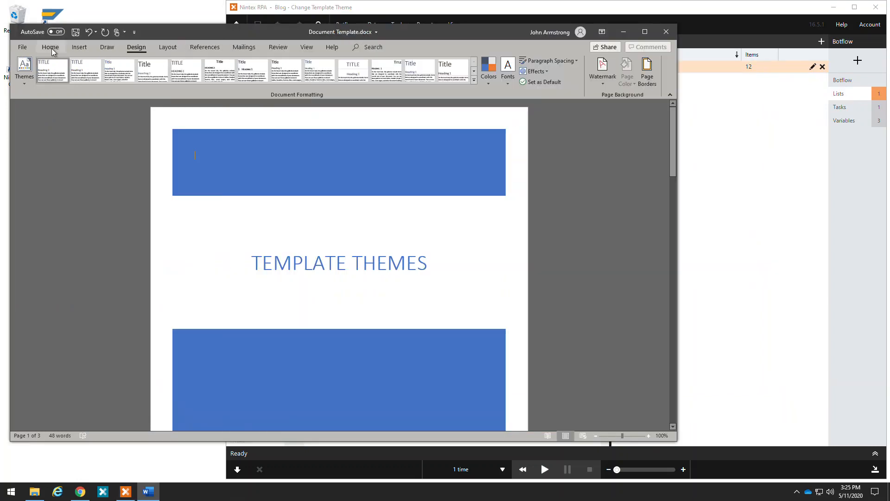
pyautogui.press('alt')
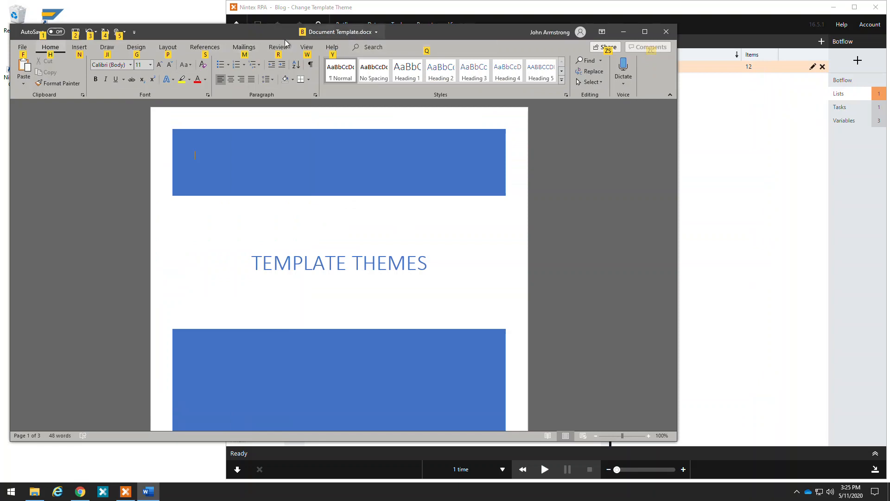
pyautogui.press('g')
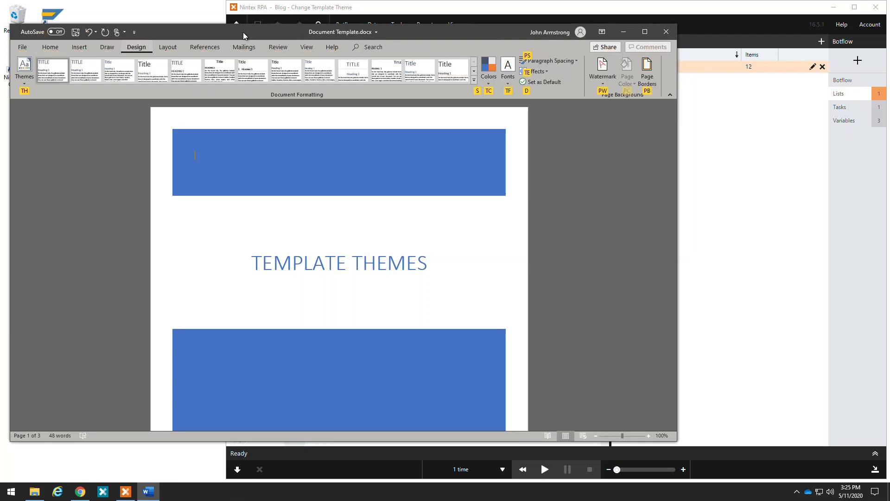
pyautogui.press('t')
pyautogui.press('h')
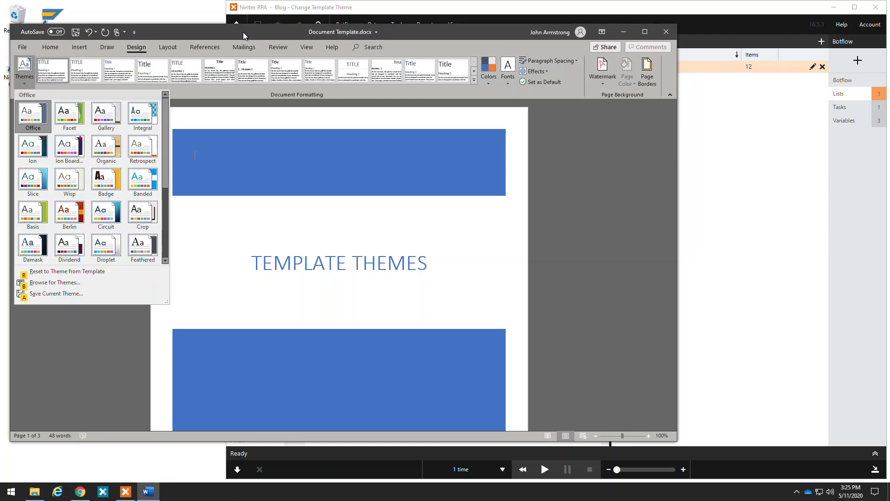
pyautogui.press('Down')
pyautogui.press('Right')
pyautogui.press('Right')
pyautogui.press('Down')
pyautogui.press('Left')
pyautogui.press('Down')
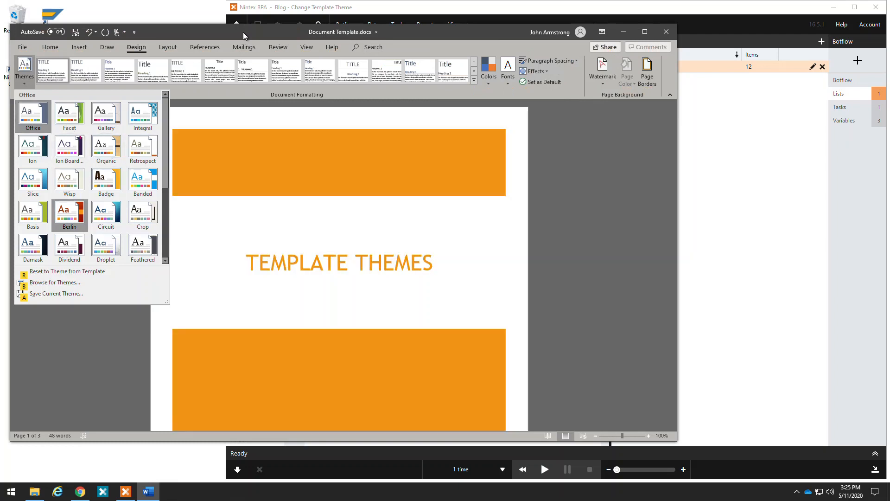
pyautogui.press('Return')
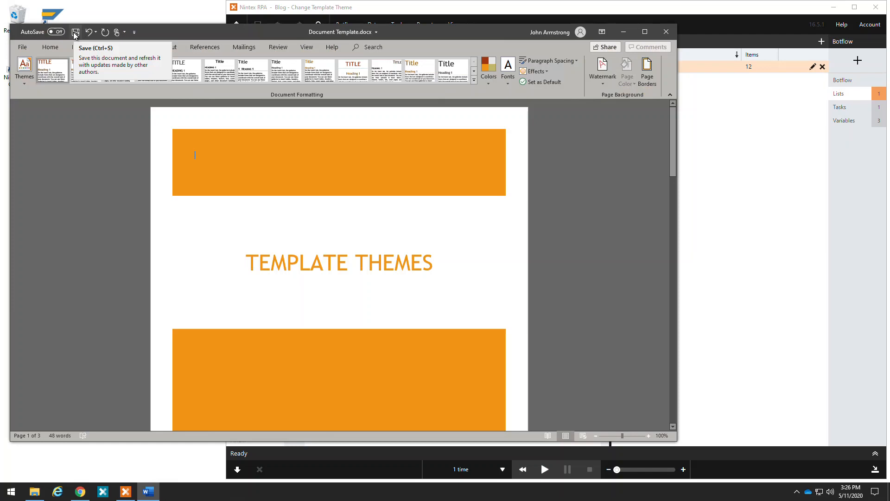
# Apply the Office theme to the template document and save the file.
pyautogui.click(24, 84)
pyautogui.click(31, 116)
pyautogui.click(75, 32)
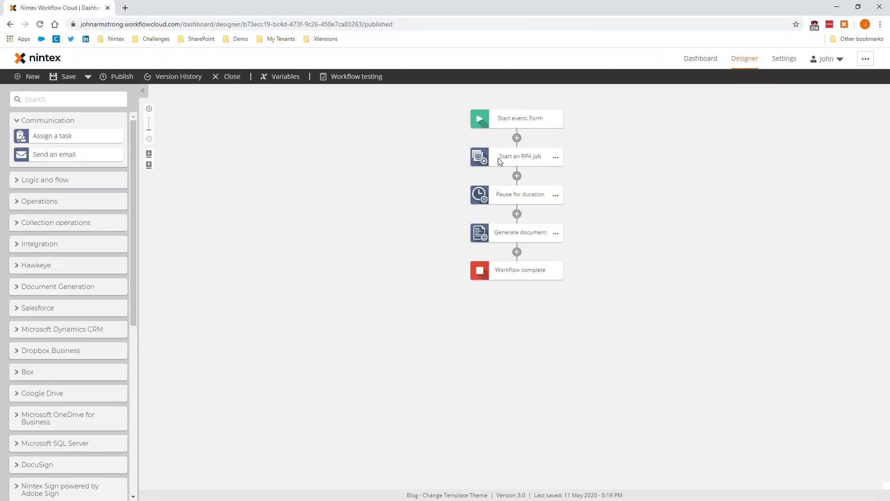
# In the Nintex Workflow Cloud workflow, open the start event's form design and display its preview.
pyautogui.click(513, 120)
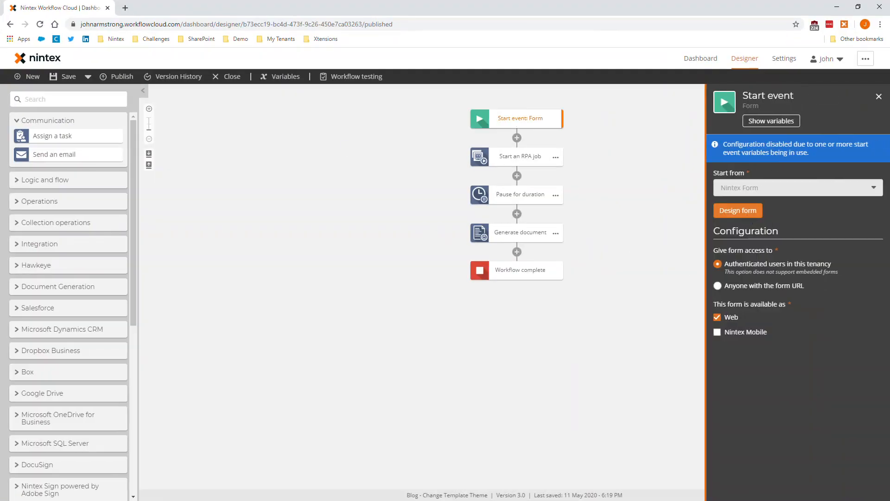
pyautogui.click(759, 211)
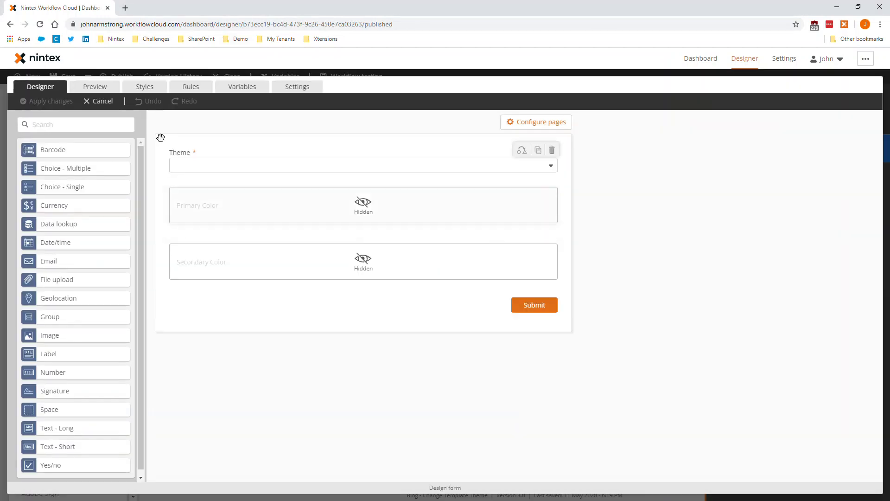
pyautogui.click(95, 87)
# Examine the theme choices offered by the Theme field in the form preview.
pyautogui.click(276, 153)
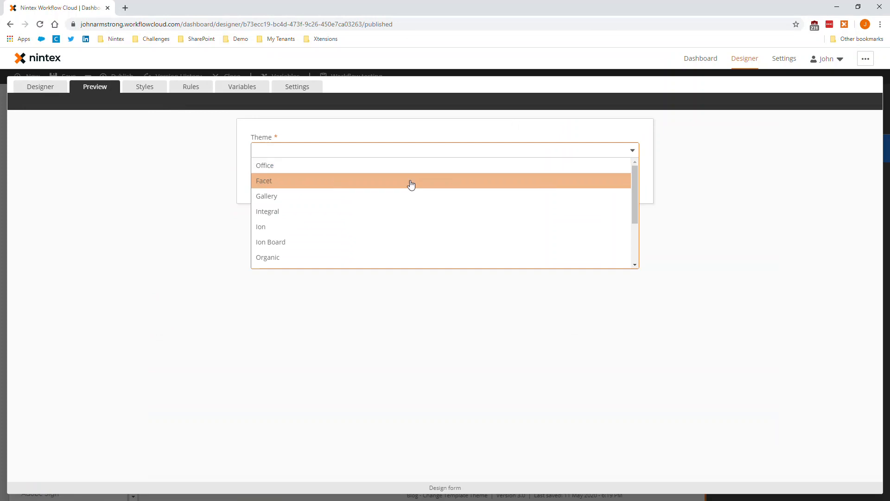
pyautogui.scroll(-2, 550, 208)
pyautogui.scroll(2, 408, 241)
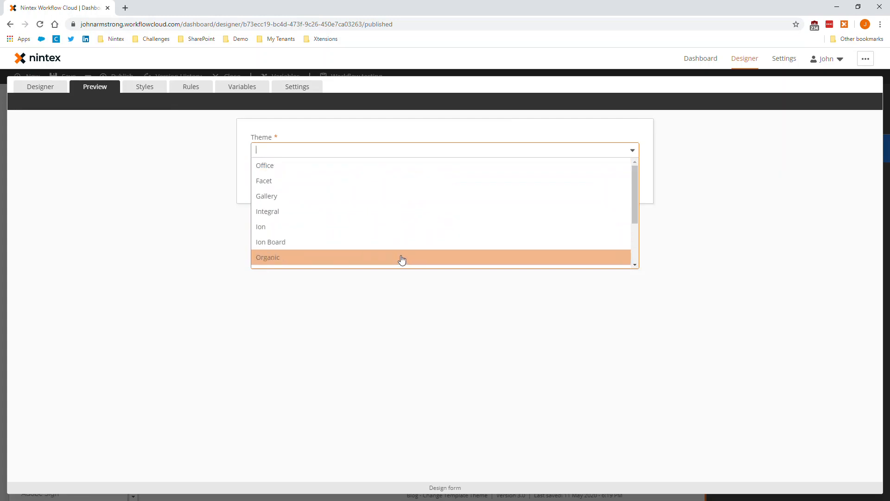
pyautogui.scroll(-2, 415, 248)
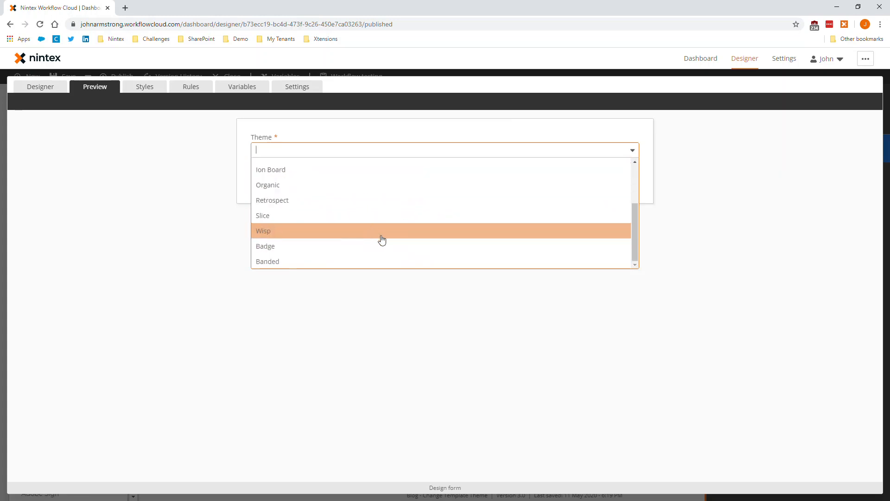
pyautogui.scroll(2, 377, 238)
pyautogui.click(689, 220)
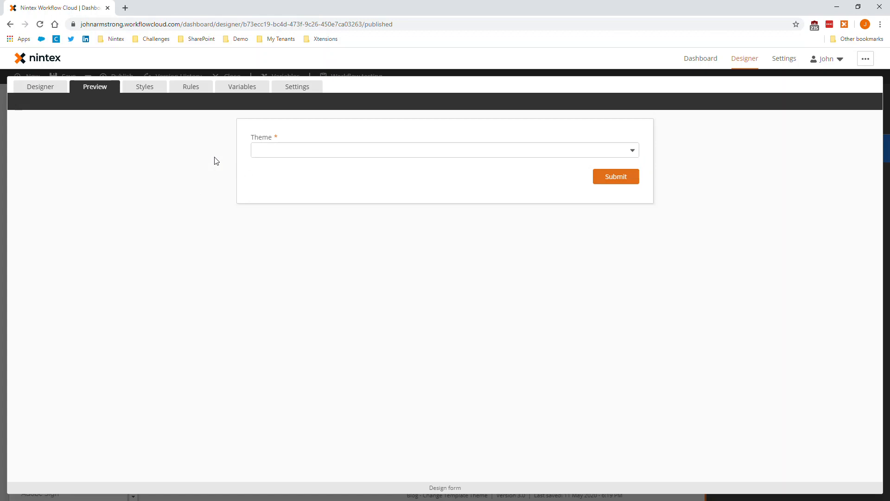
# Choose Office as the Theme in the form preview.
pyautogui.click(331, 150)
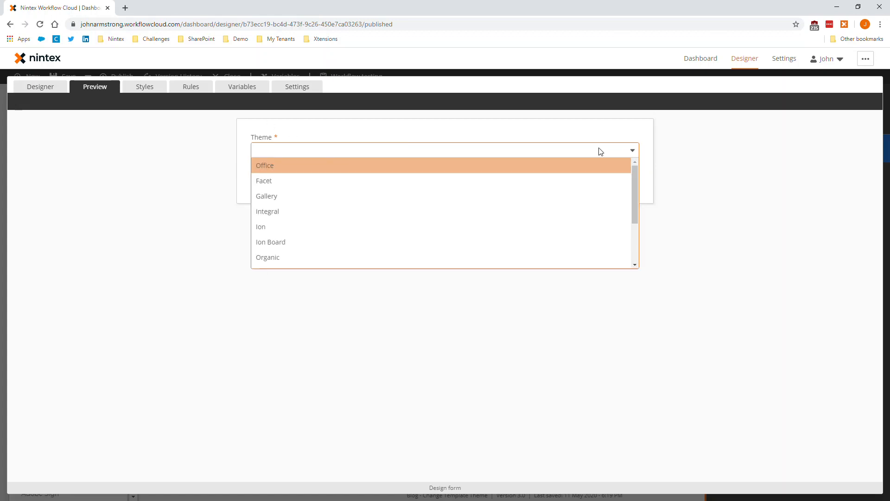
pyautogui.click(70, 163)
pyautogui.click(328, 153)
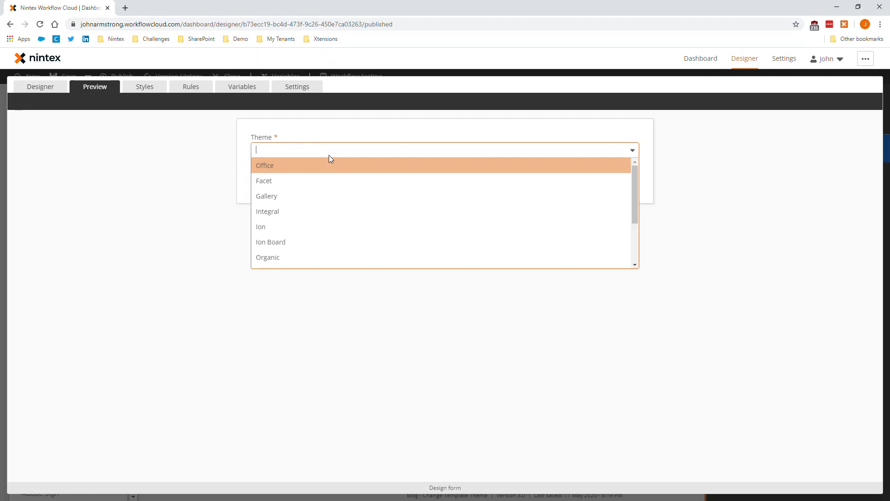
pyautogui.click(356, 166)
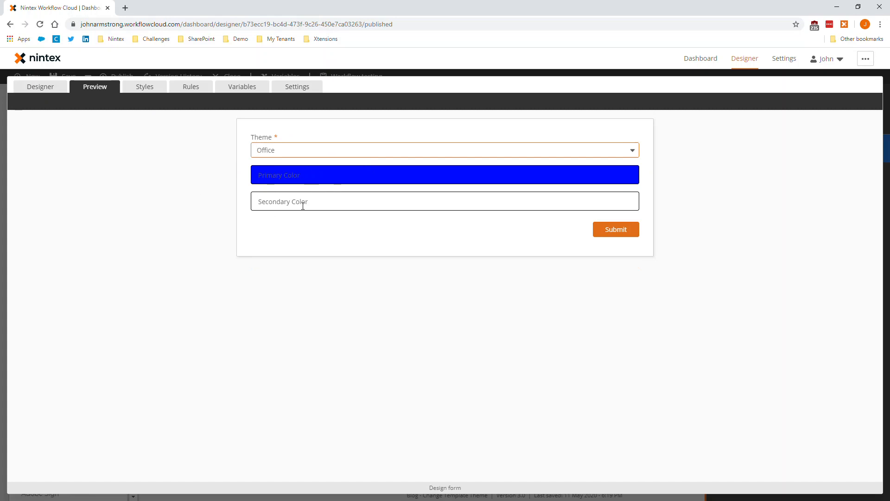
# Alternate the Theme between Facet and Office in the form preview to compare how the color fields respond.
pyautogui.click(308, 149)
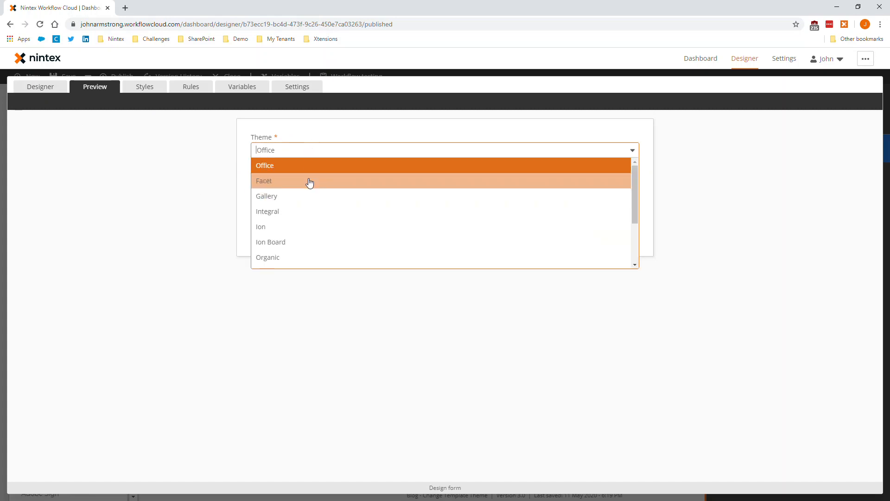
pyautogui.click(310, 181)
pyautogui.click(330, 150)
pyautogui.click(324, 167)
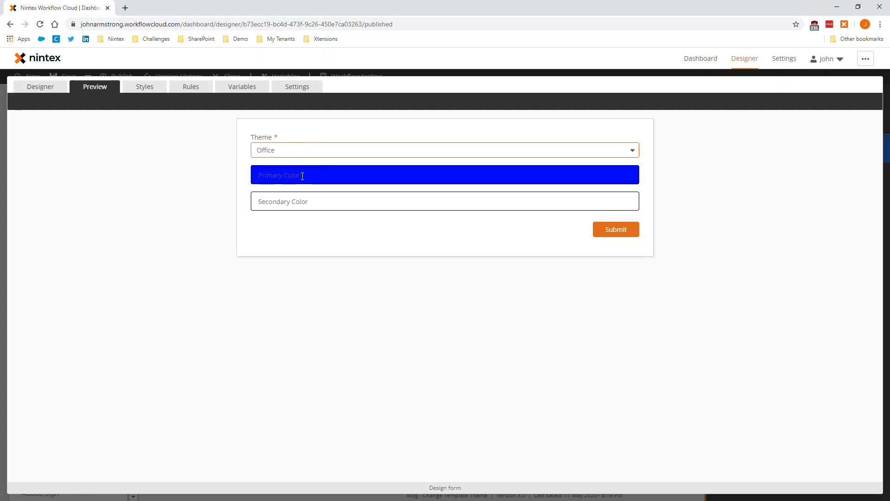
pyautogui.click(308, 153)
pyautogui.click(296, 182)
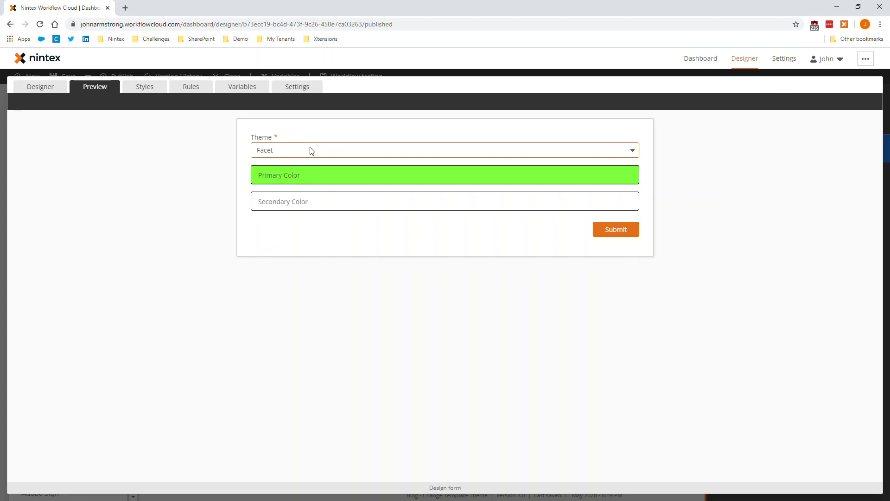
pyautogui.click(312, 150)
pyautogui.click(312, 165)
pyautogui.click(337, 146)
pyautogui.click(341, 180)
# Review the form's theme rules and test them in the preview by choosing Office, Facet and Gallery as the Theme.
pyautogui.click(204, 88)
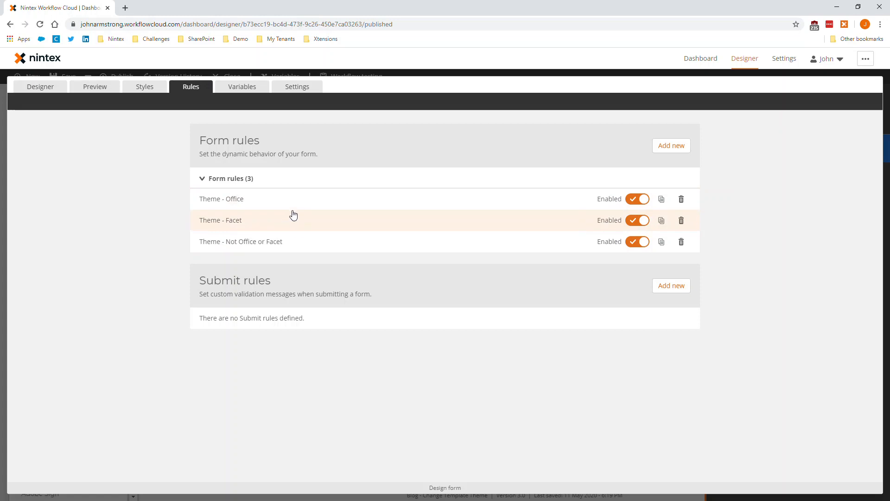
pyautogui.click(90, 91)
pyautogui.click(276, 154)
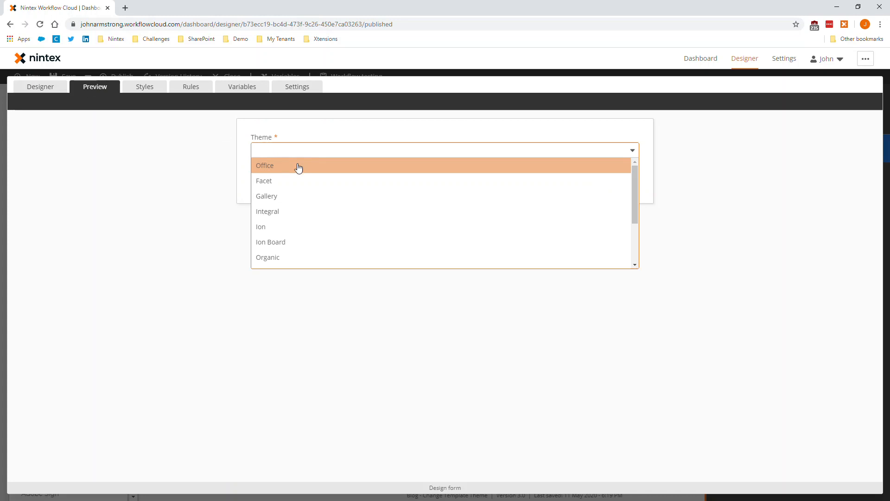
pyautogui.click(281, 170)
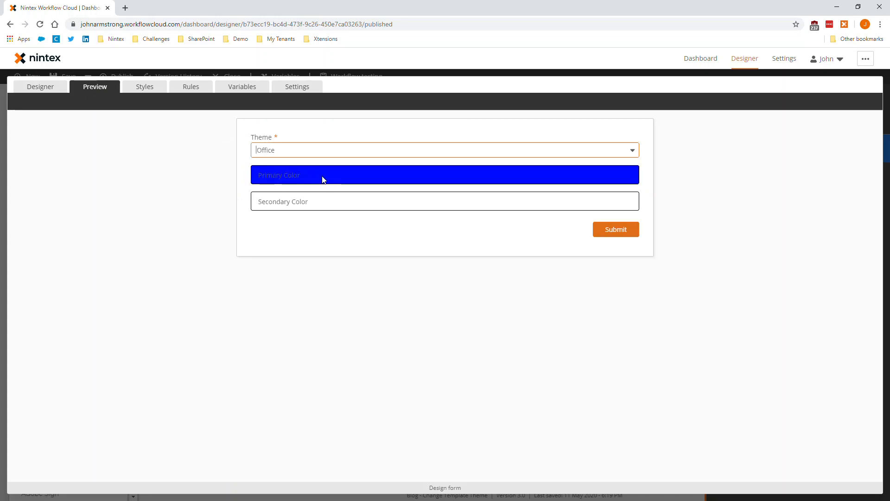
pyautogui.click(279, 151)
pyautogui.click(274, 181)
pyautogui.click(291, 150)
pyautogui.click(299, 195)
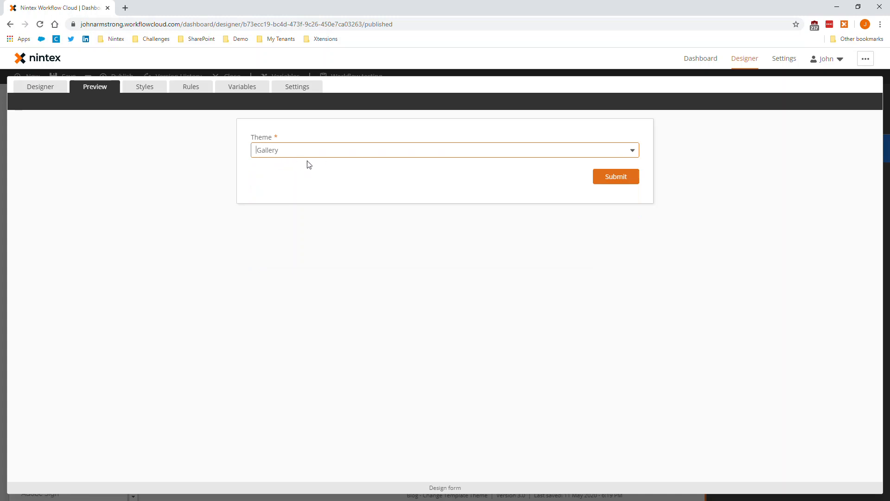
# Leave the form design without applying changes and return to the workflow canvas.
pyautogui.click(25, 90)
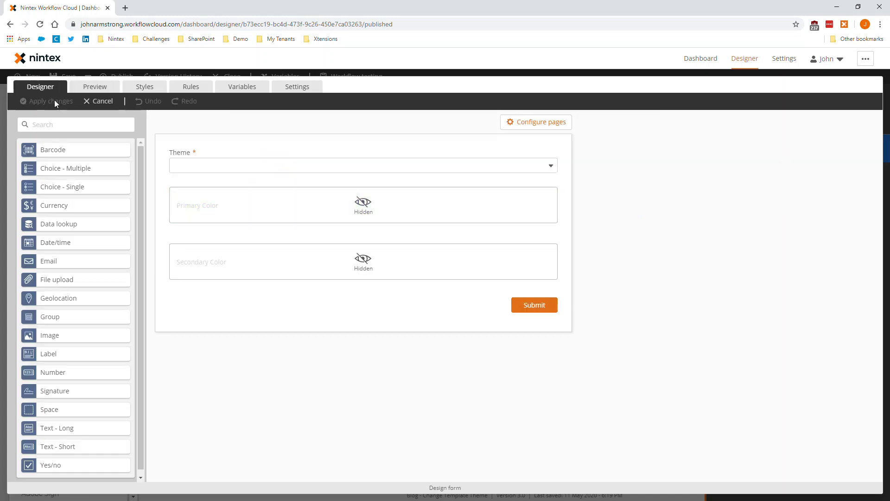
pyautogui.click(97, 101)
pyautogui.click(320, 245)
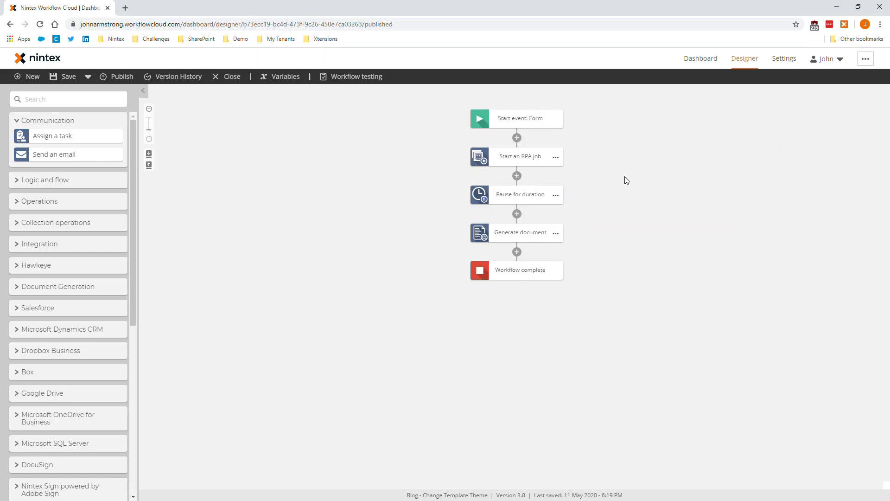
# Bring up the published workflow form, switch to Nintex RPA and close the Blog - Change Template Theme botflow.
pyautogui.moveTo(260, 500); pyautogui.dragTo(156, 9)
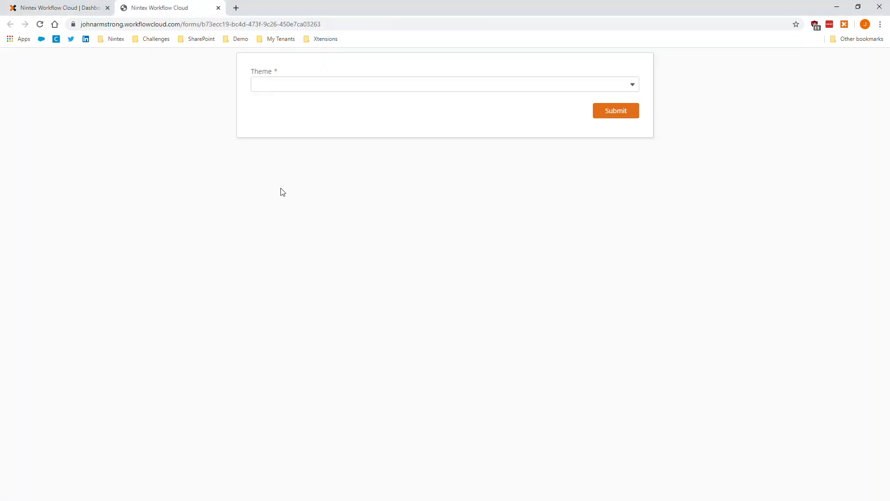
pyautogui.click(837, 6)
pyautogui.click(667, 31)
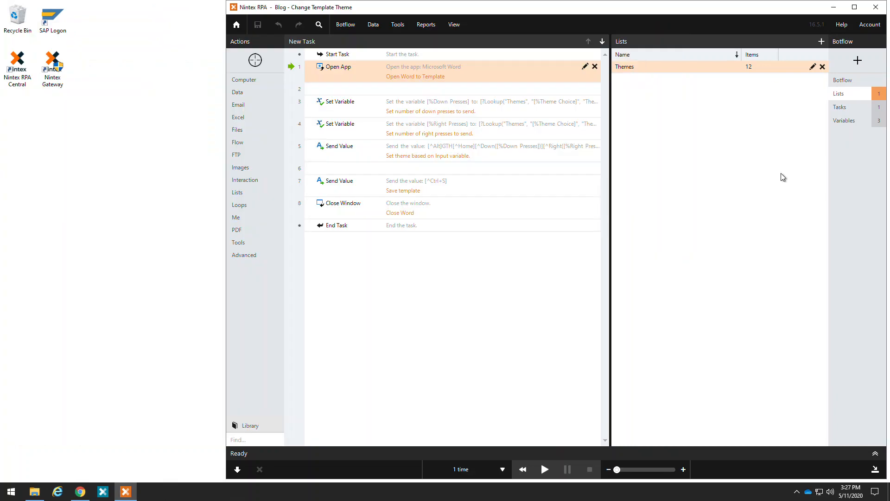
pyautogui.click(874, 8)
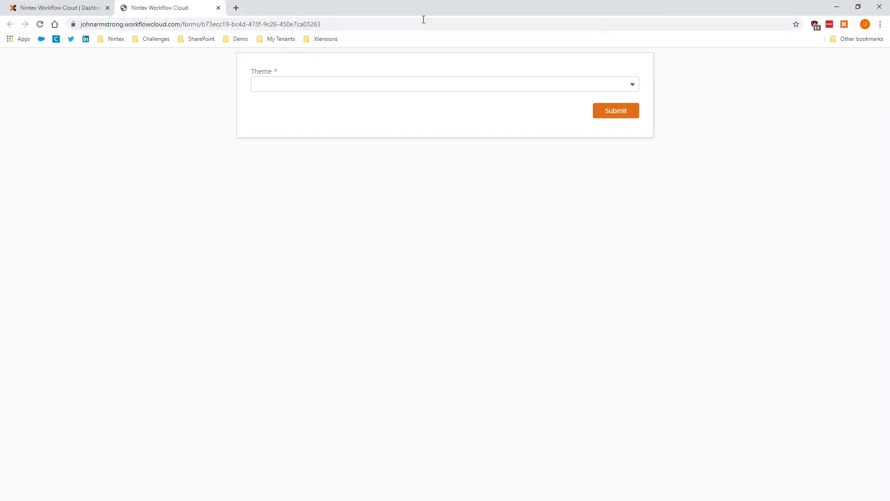
# Submit the published form with Wisp as the Theme and minimize the browser to reveal the bot's desktop.
pyautogui.click(330, 86)
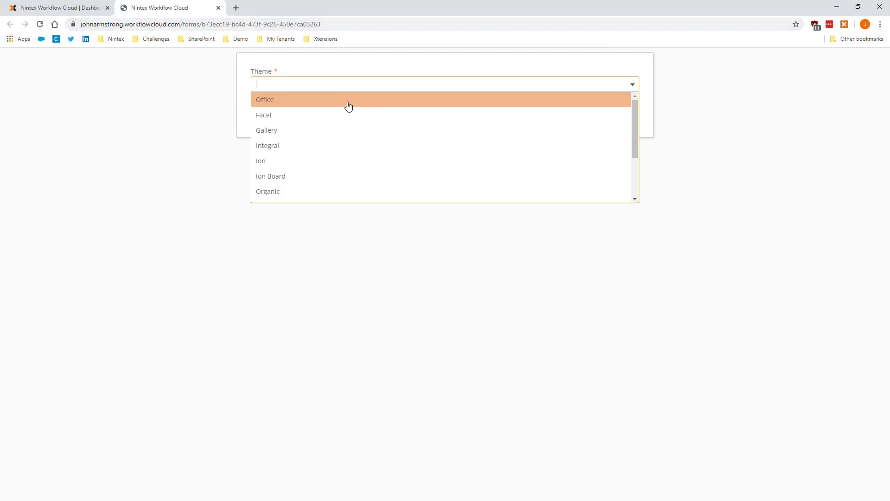
pyautogui.scroll(-2, 419, 164)
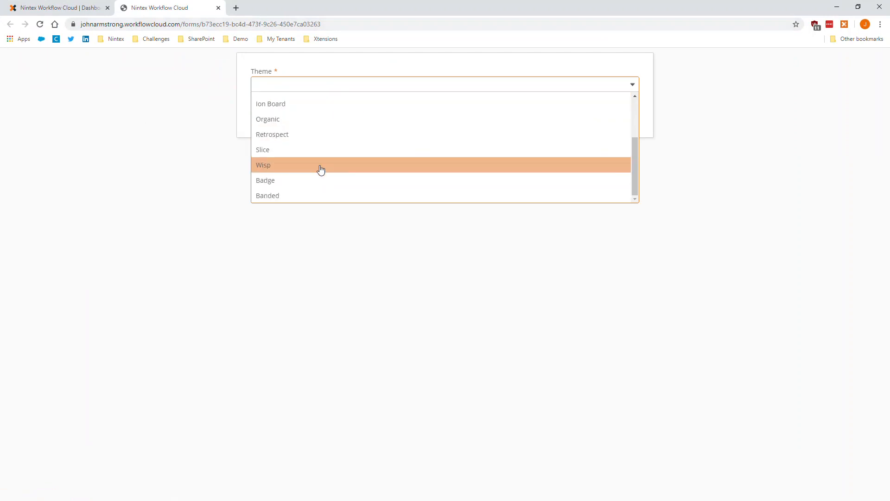
pyautogui.click(319, 165)
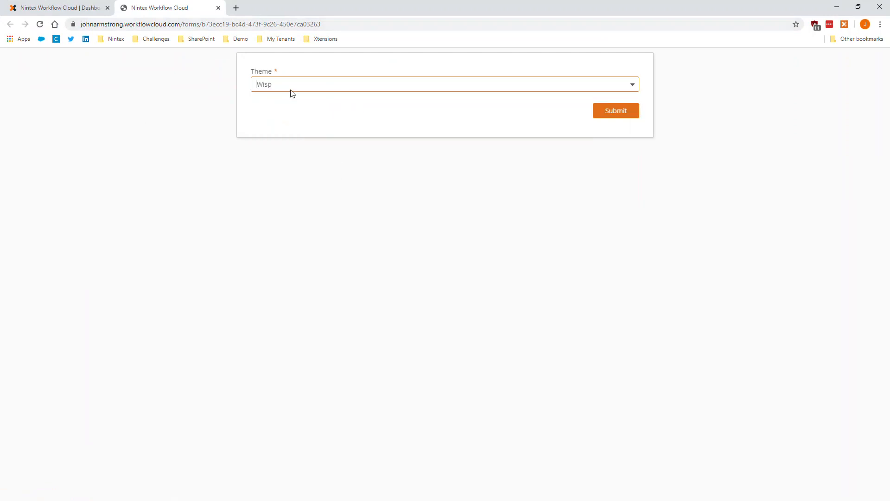
pyautogui.click(610, 112)
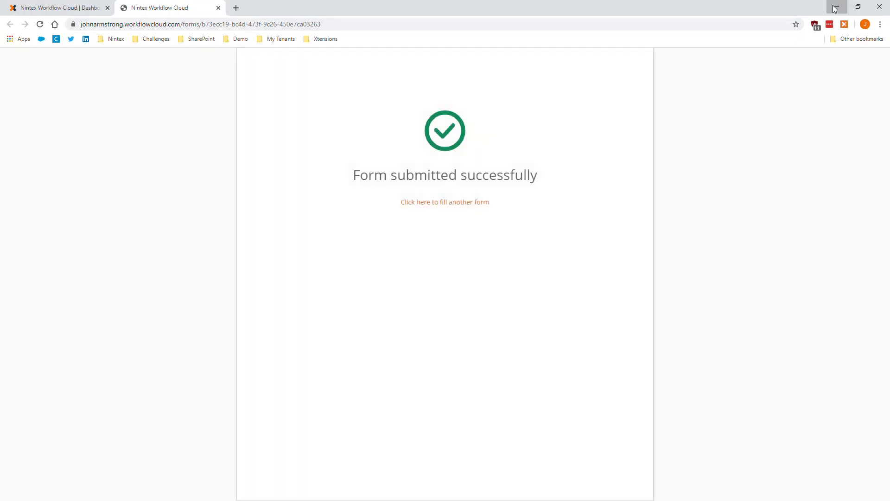
pyautogui.click(835, 9)
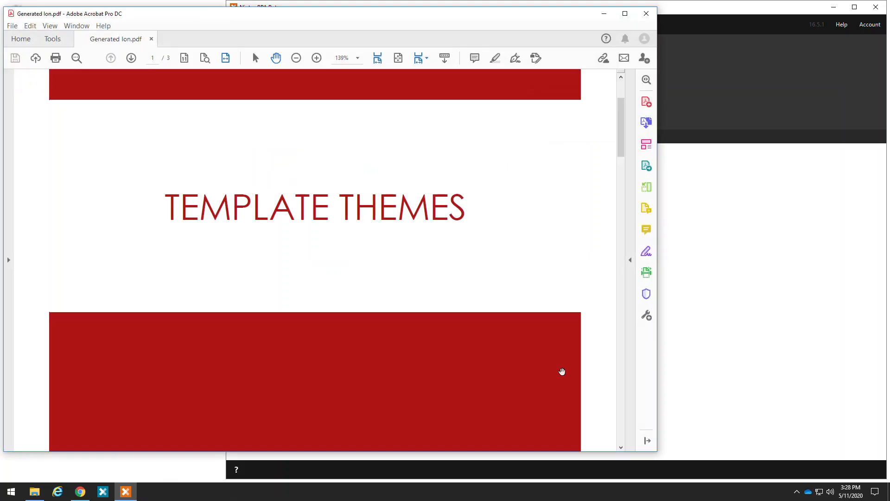
# Set Generated Ion.pdf to 100% zoom in Adobe Acrobat and examine the theme styling on its pages.
pyautogui.scroll(3, 431, 265)
pyautogui.click(296, 57)
pyautogui.click(295, 57)
pyautogui.click(295, 57)
pyautogui.click(316, 58)
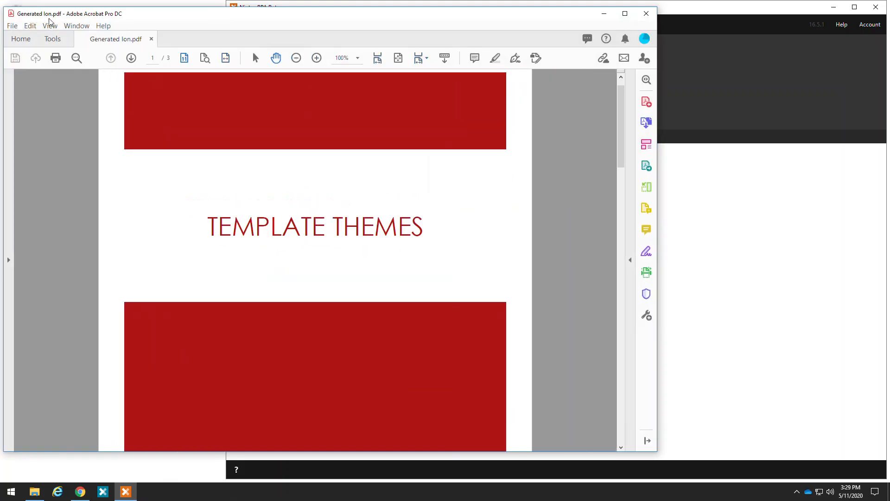
pyautogui.scroll(-10, 362, 387)
pyautogui.scroll(-10, 342, 275)
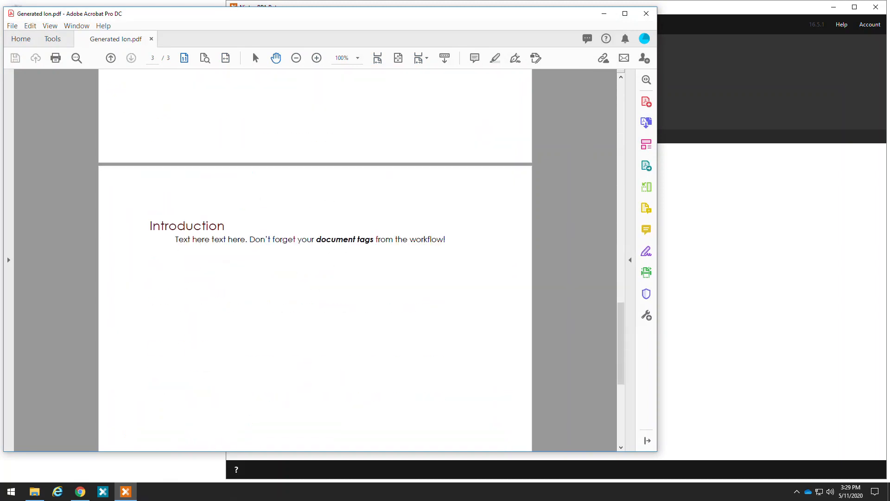
# Examine the theme styling across the pages of Generated Integral.pdf and Generated Badge.pdf.
pyautogui.scroll(-10, 272, 178)
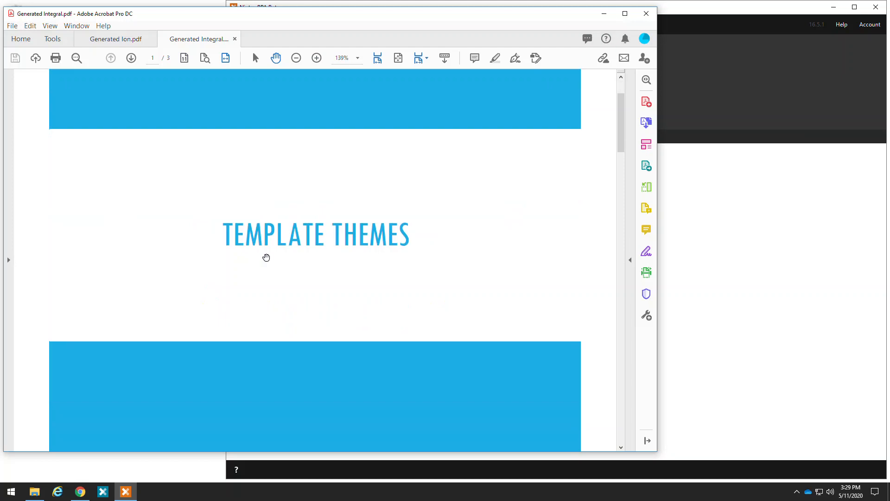
pyautogui.scroll(-3, 314, 266)
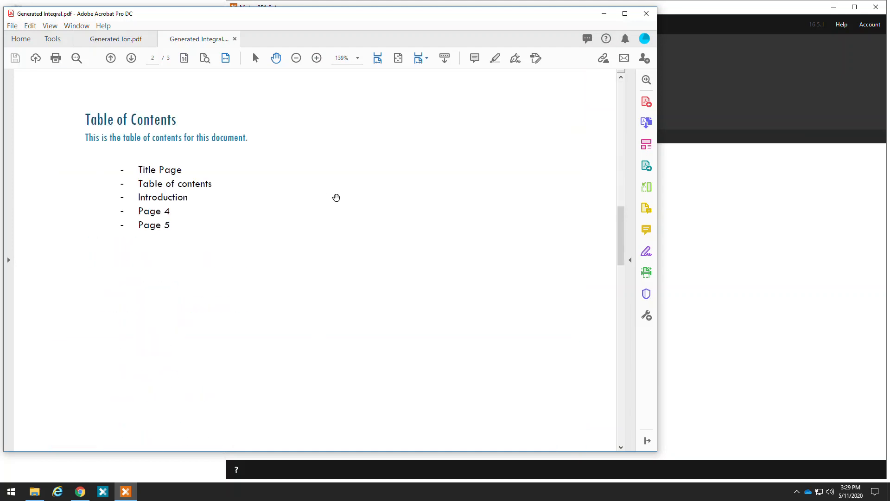
pyautogui.scroll(-10, 295, 359)
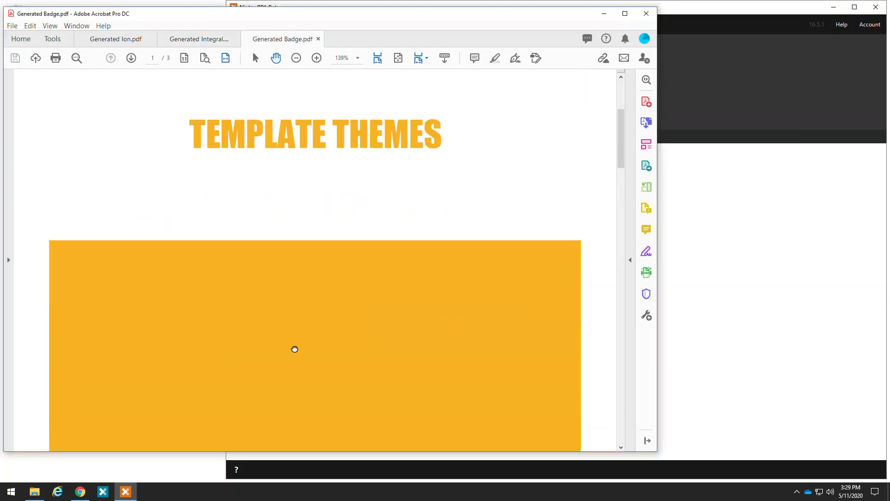
pyautogui.scroll(-15, 613, 171)
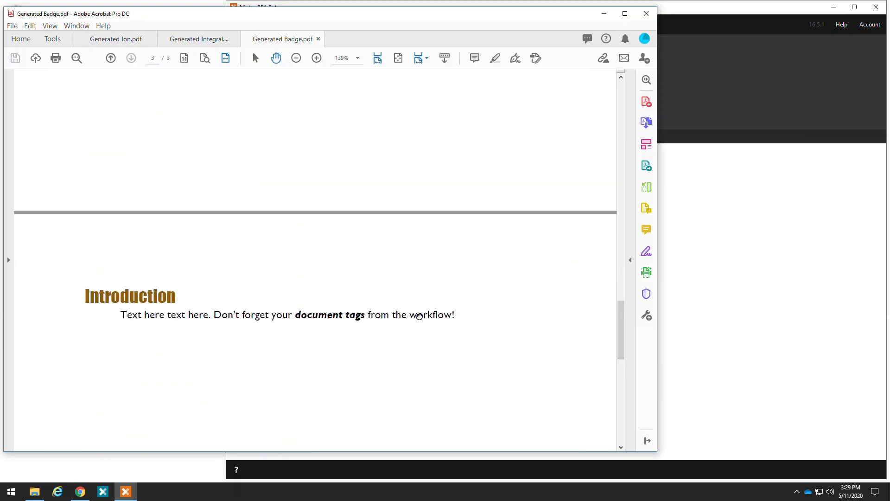
pyautogui.moveTo(621, 340); pyautogui.dragTo(621, 120)
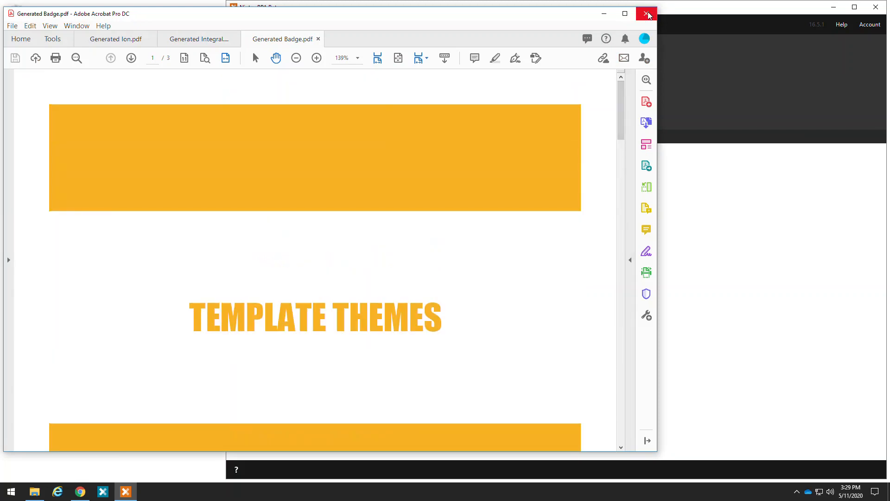